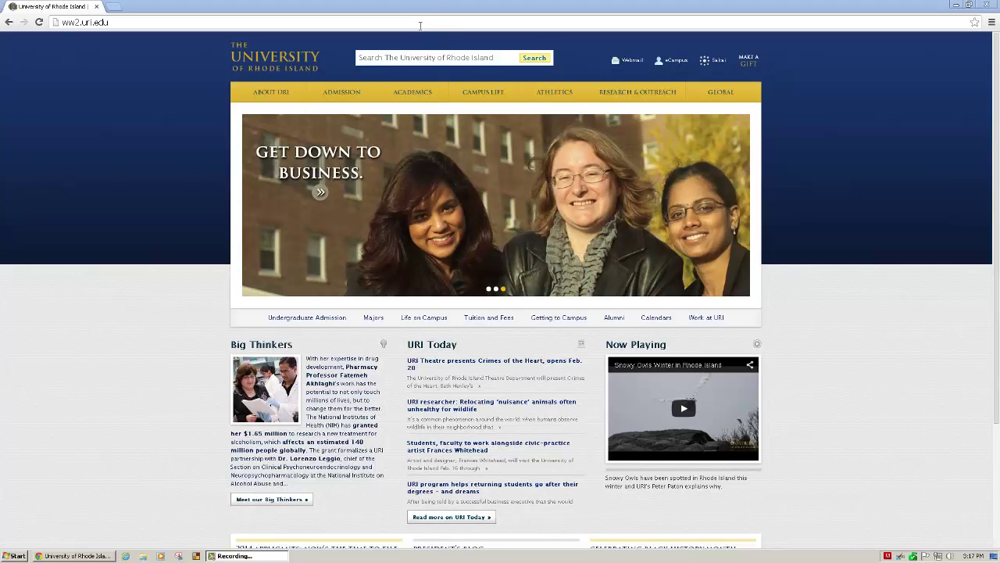
{"action": "left_click", "coordinate": [420, 24]}
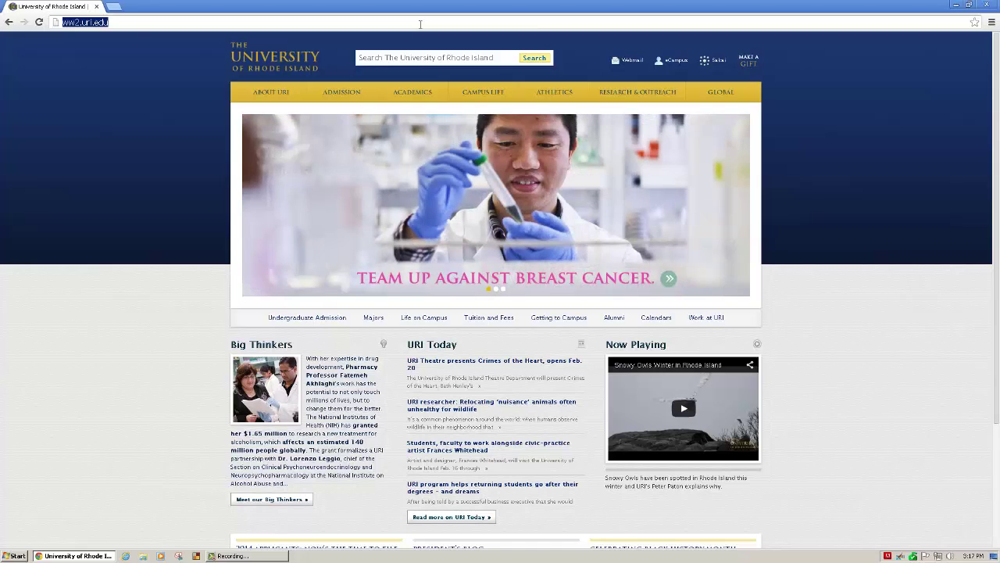
{"action": "type", "text": "http://camtas"}
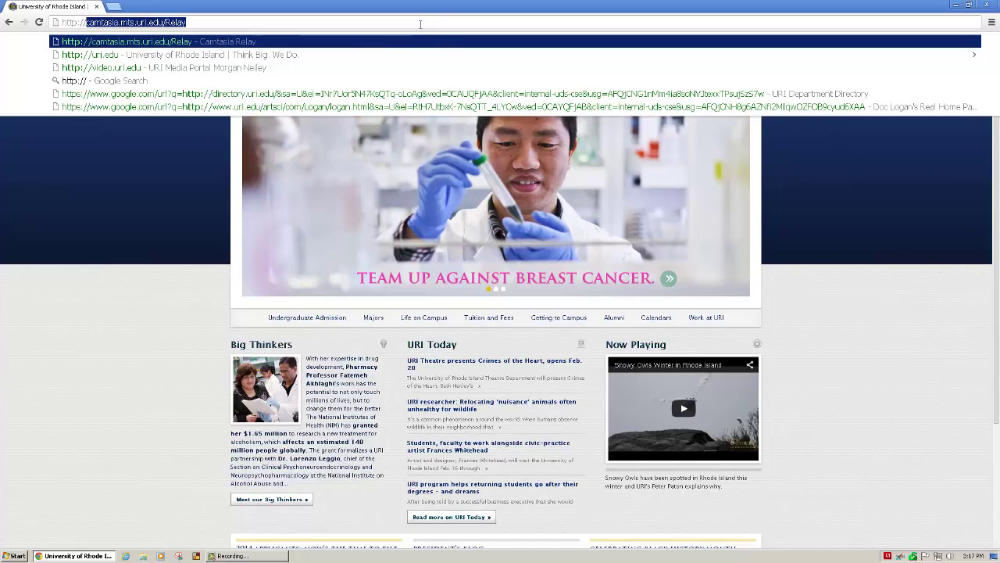
{"action": "type", "text": "ia.mts.u"}
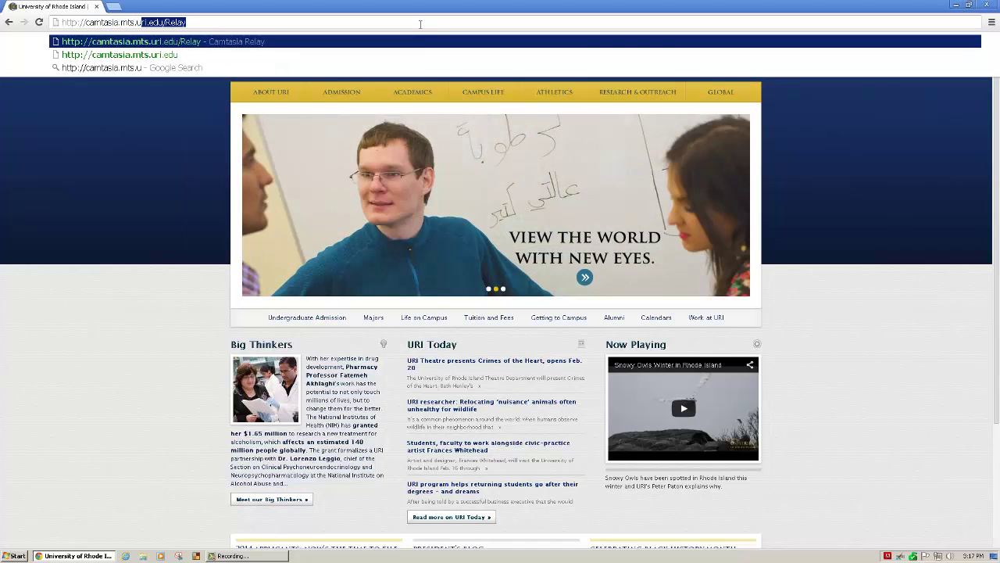
{"action": "type", "text": "ri.edu/"}
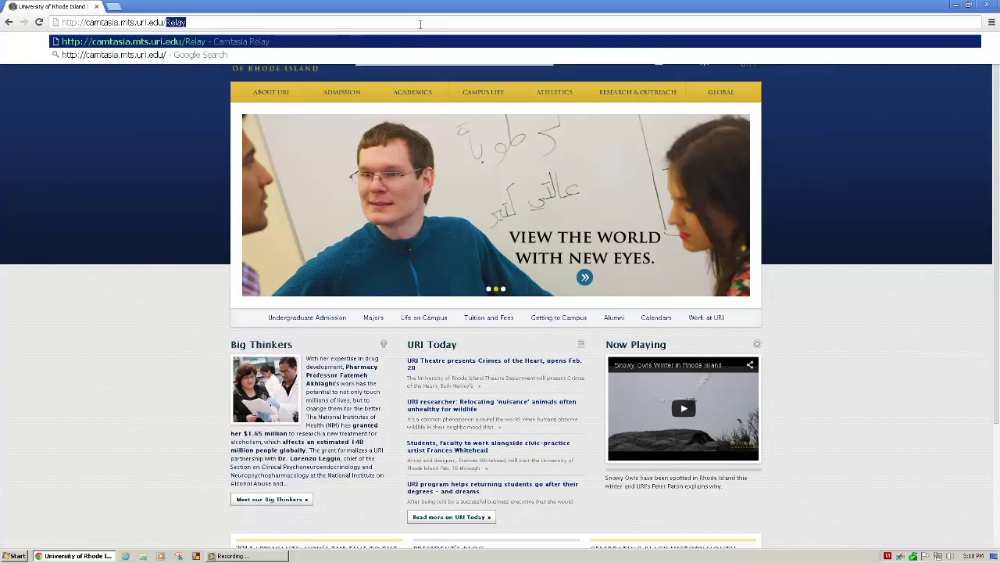
{"action": "type", "text": "Relay"}
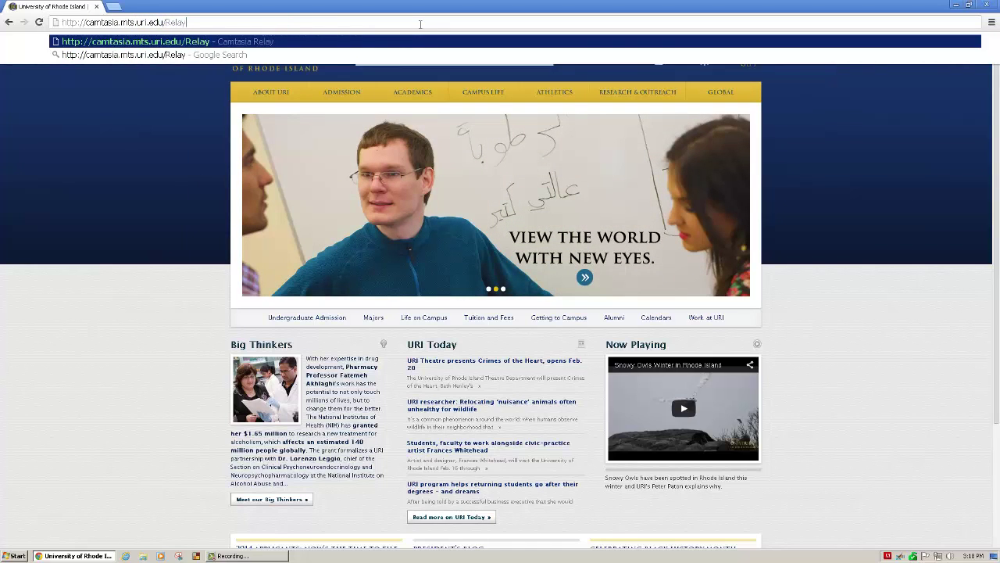
{"action": "key", "text": "Return"}
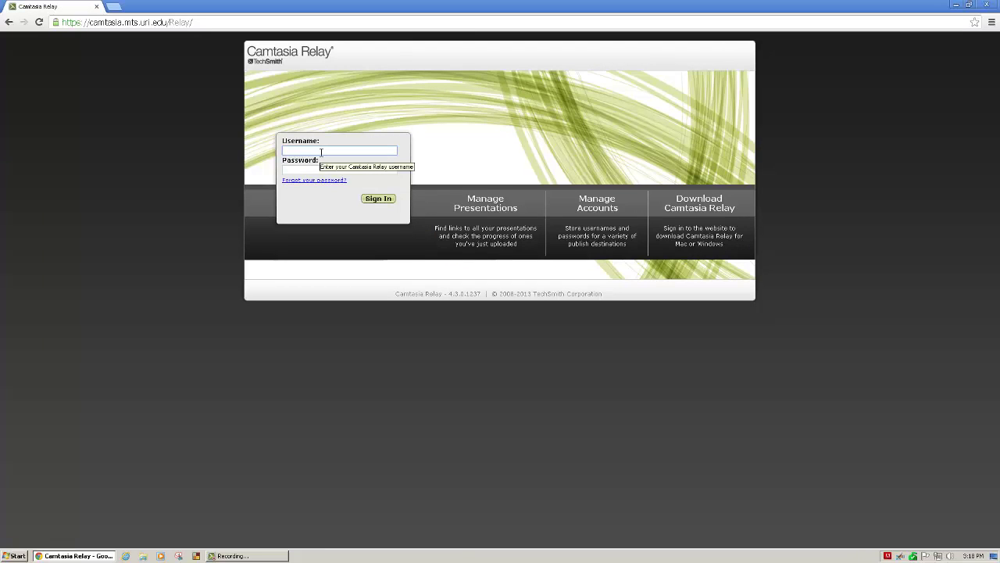
Sign in to the Relay web portal with the account username and password.
{"action": "type", "text": "morgan_neley"}
{"action": "key", "text": "Tab"}
{"action": "type", "text": "••••••••"}
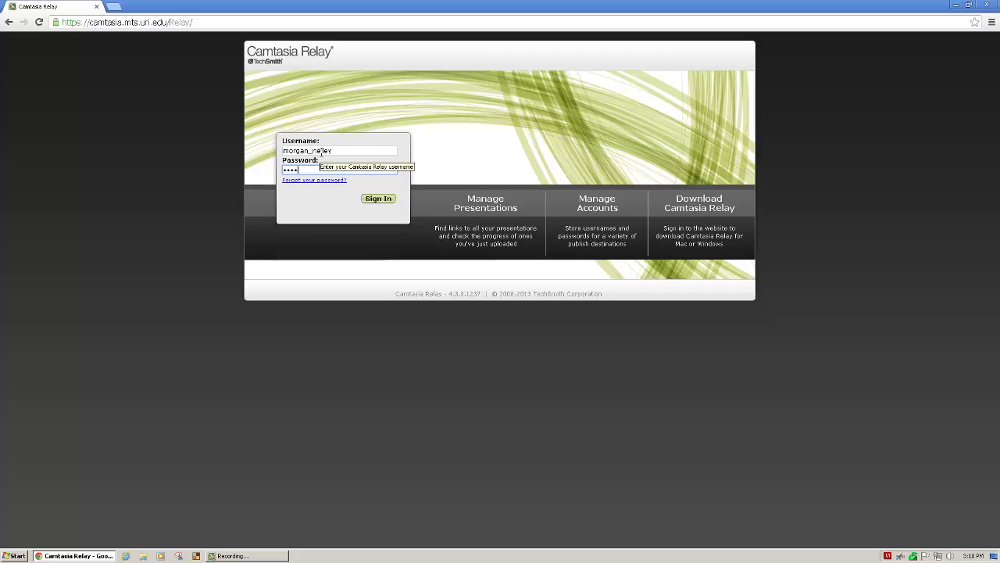
{"action": "left_click", "coordinate": [386, 200]}
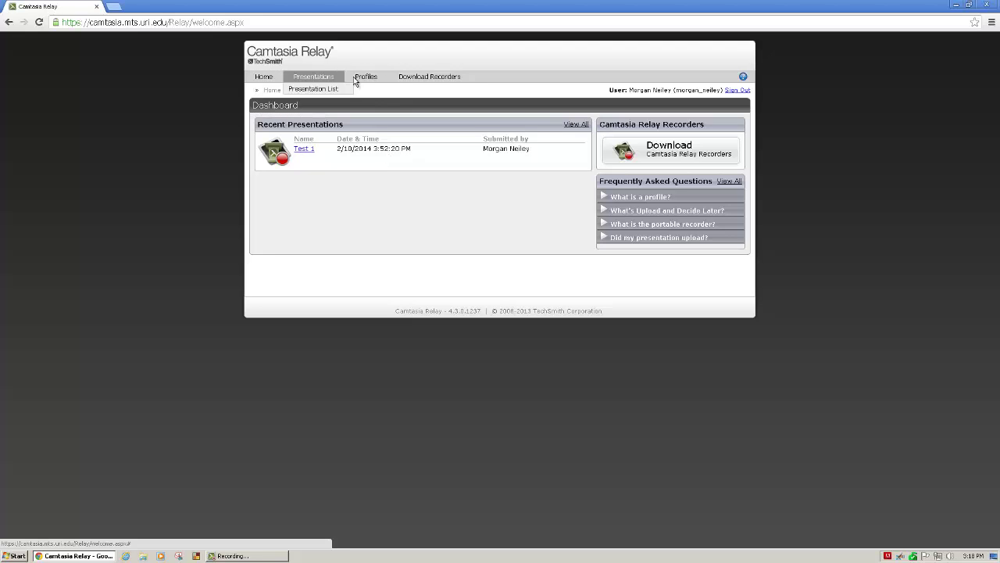
View Account Settings, then bring up the Help and Resources page from the Home menu.
{"action": "mouse_move", "coordinate": [449, 79]}
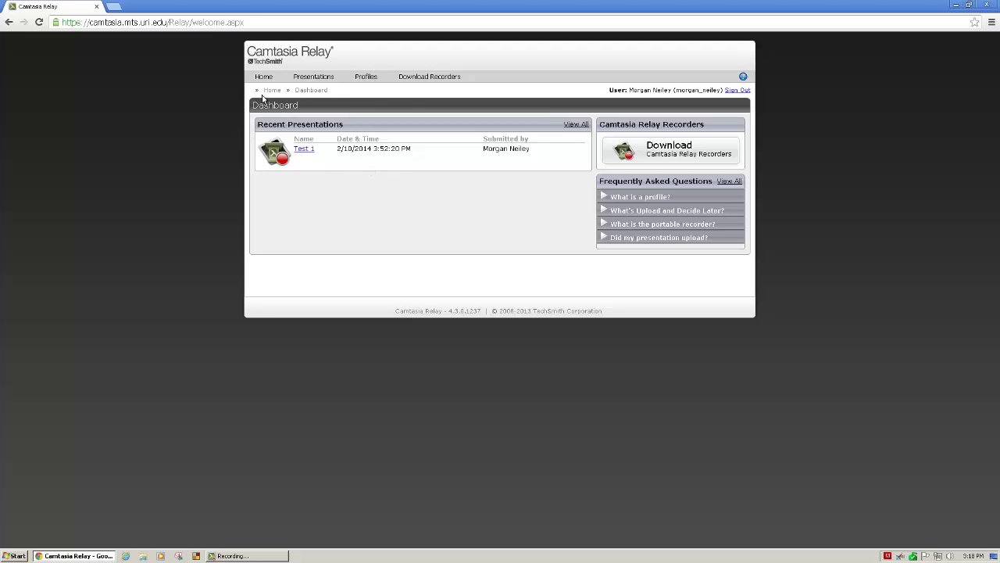
{"action": "mouse_move", "coordinate": [267, 83]}
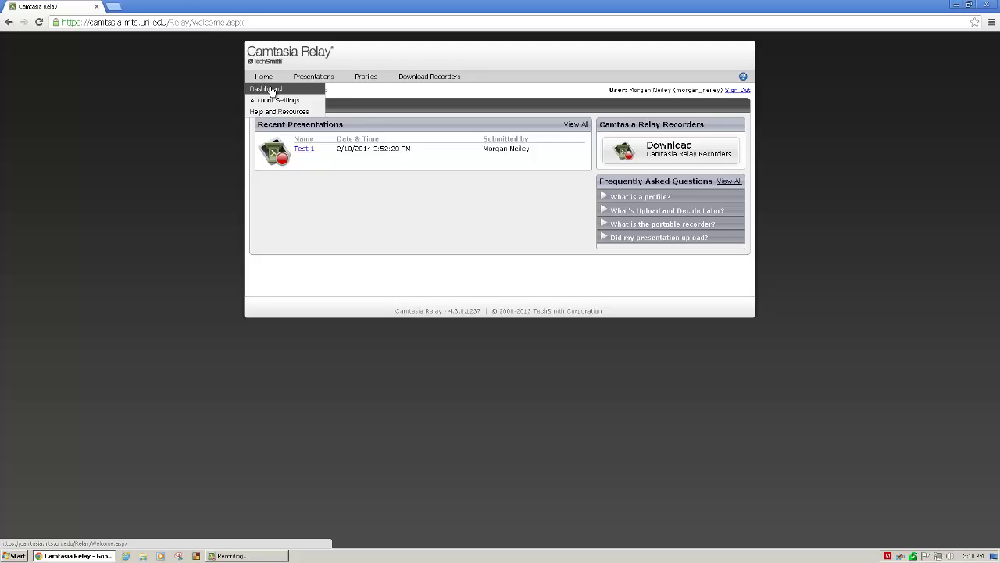
{"action": "left_click", "coordinate": [274, 101]}
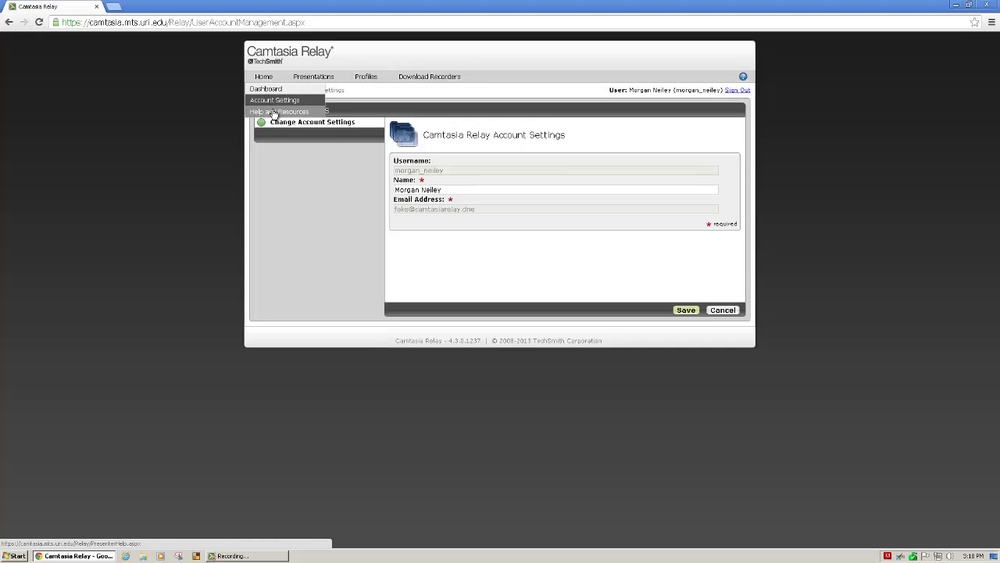
{"action": "left_click", "coordinate": [273, 112]}
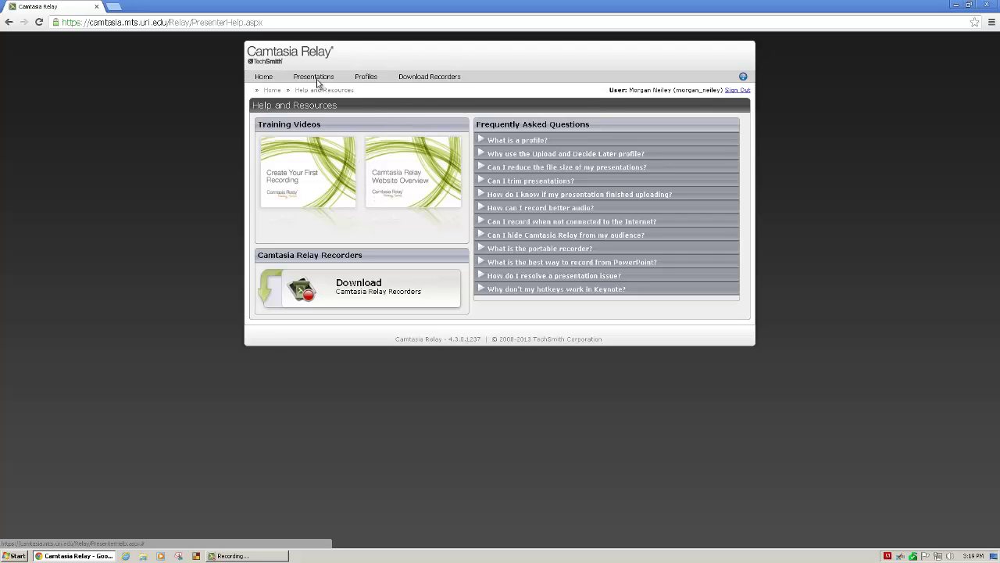
{"action": "mouse_move", "coordinate": [317, 81]}
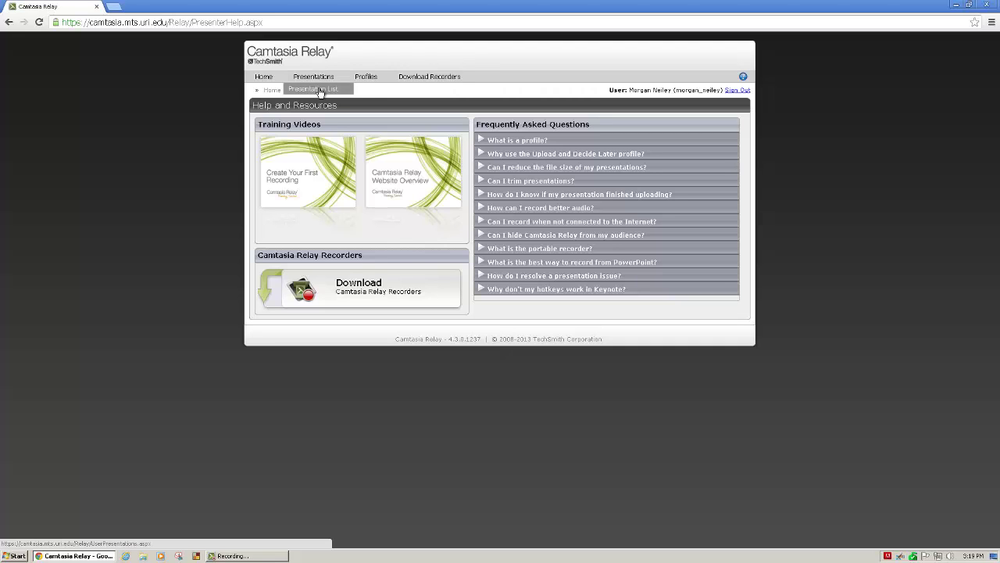
Check Test 1 in the Presentation List, then show My Profiles with Accessibility, Nursing and URI.
{"action": "left_click", "coordinate": [319, 91]}
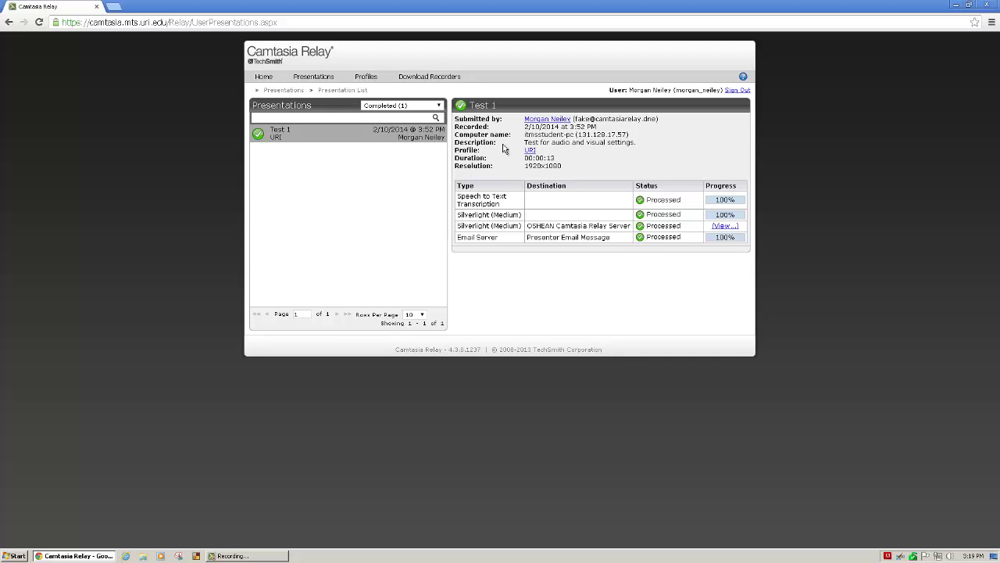
{"action": "mouse_move", "coordinate": [368, 80]}
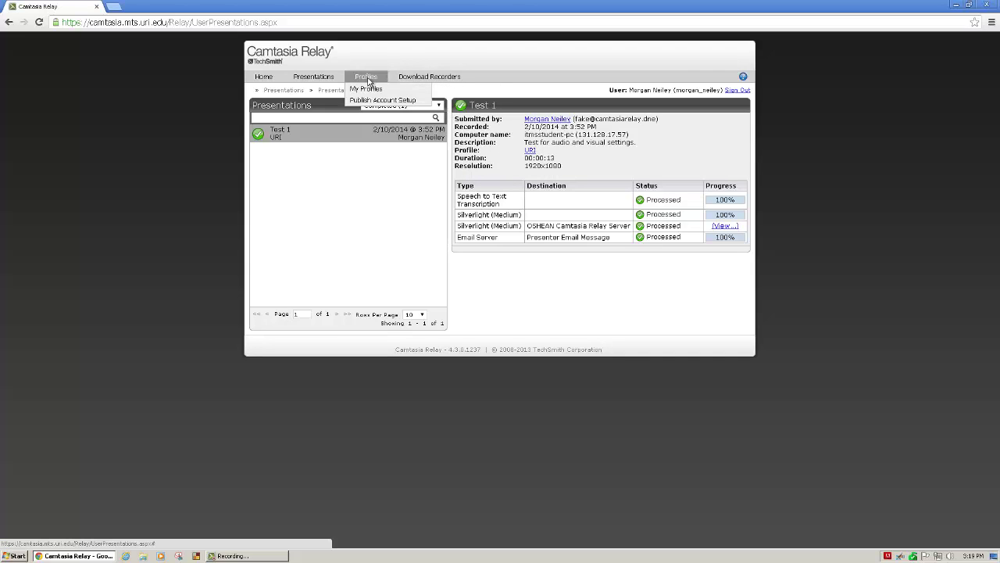
{"action": "left_click", "coordinate": [373, 93]}
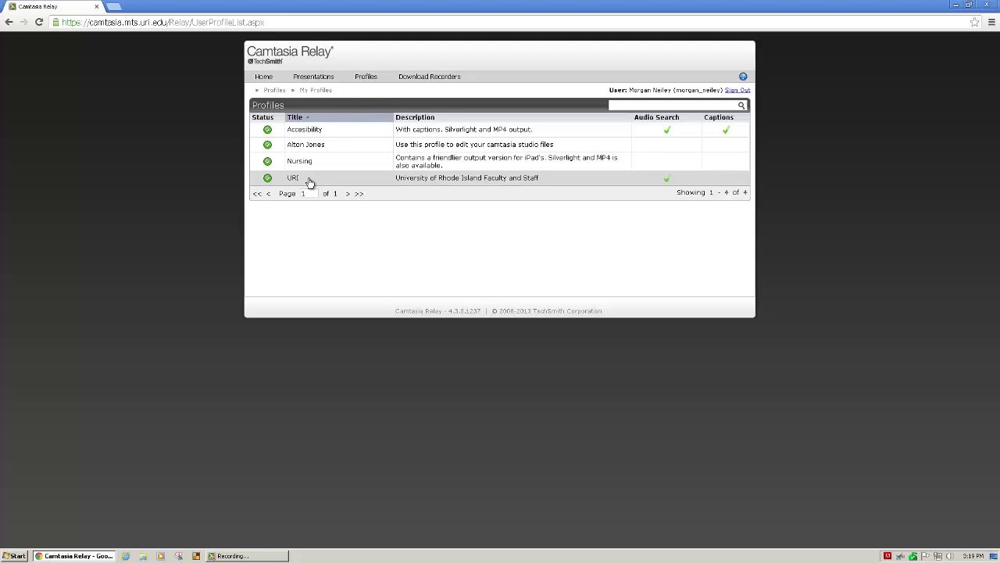
Open Profiles > Publish Account Setup, which lists no destinations needing account information.
{"action": "mouse_move", "coordinate": [366, 77]}
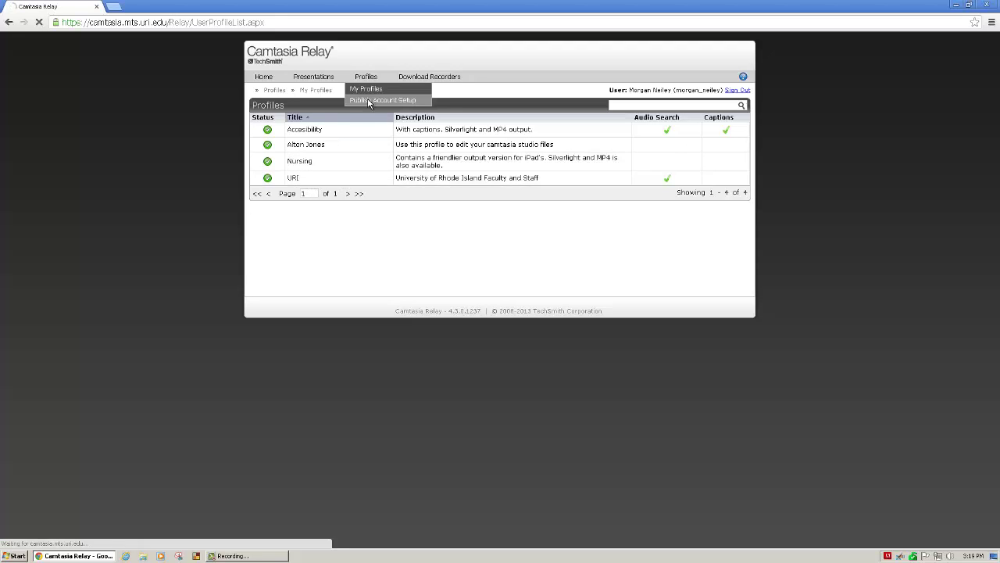
{"action": "left_click", "coordinate": [367, 97]}
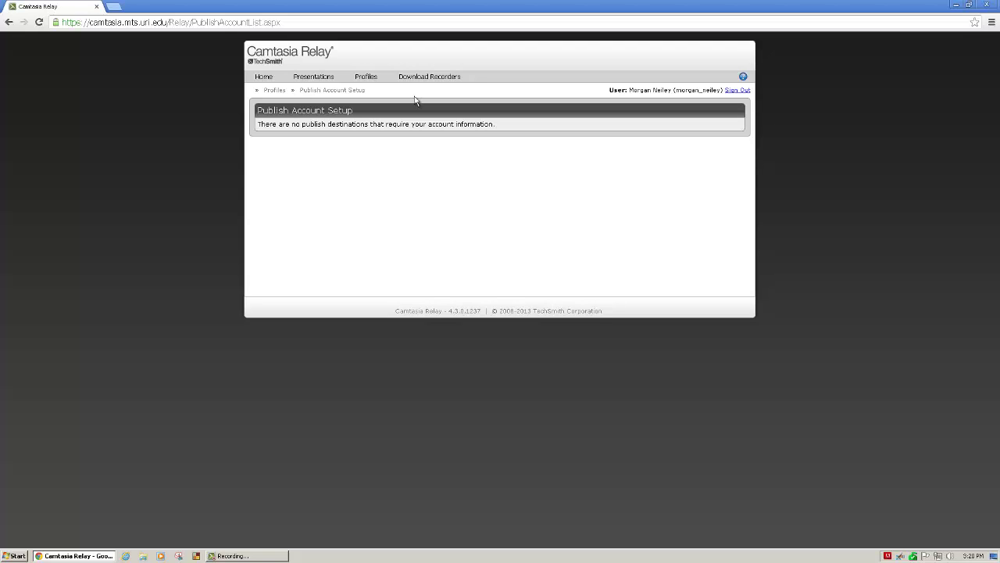
{"action": "mouse_move", "coordinate": [431, 78]}
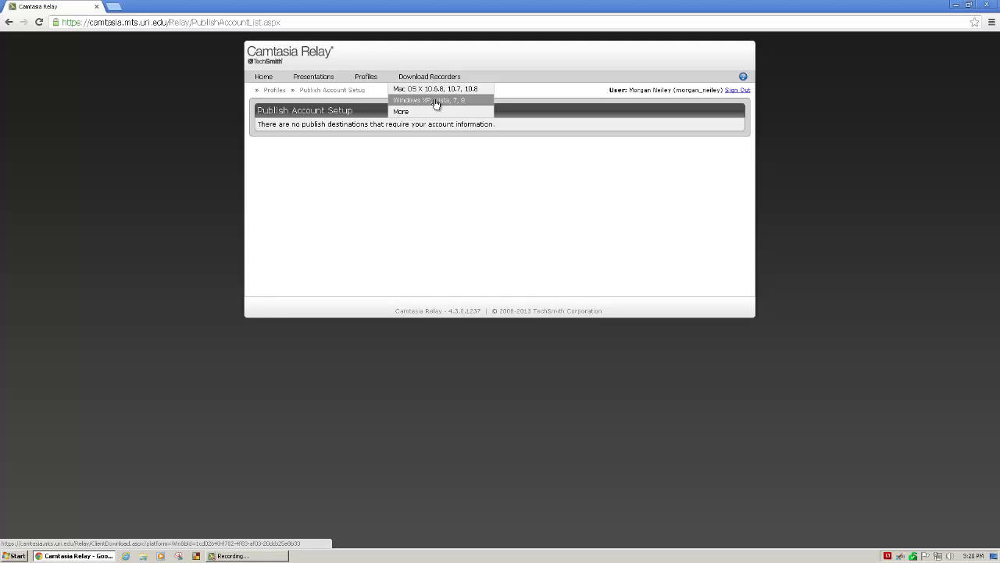
Download the Windows XP/Vista/7/8 recorder WinCamtasiaRelay.exe and open the Downloads folder.
{"action": "left_click", "coordinate": [435, 104]}
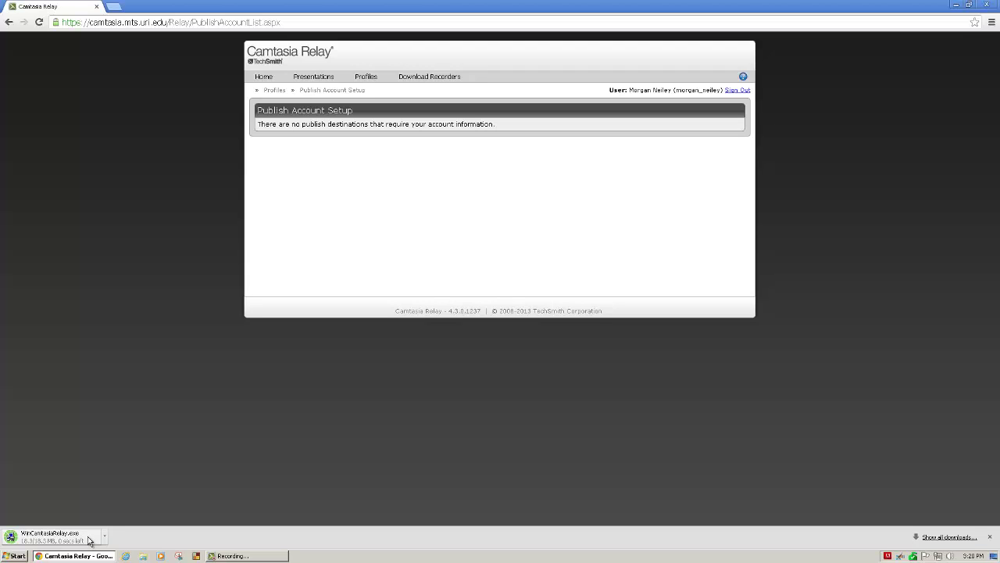
{"action": "left_click", "coordinate": [19, 556]}
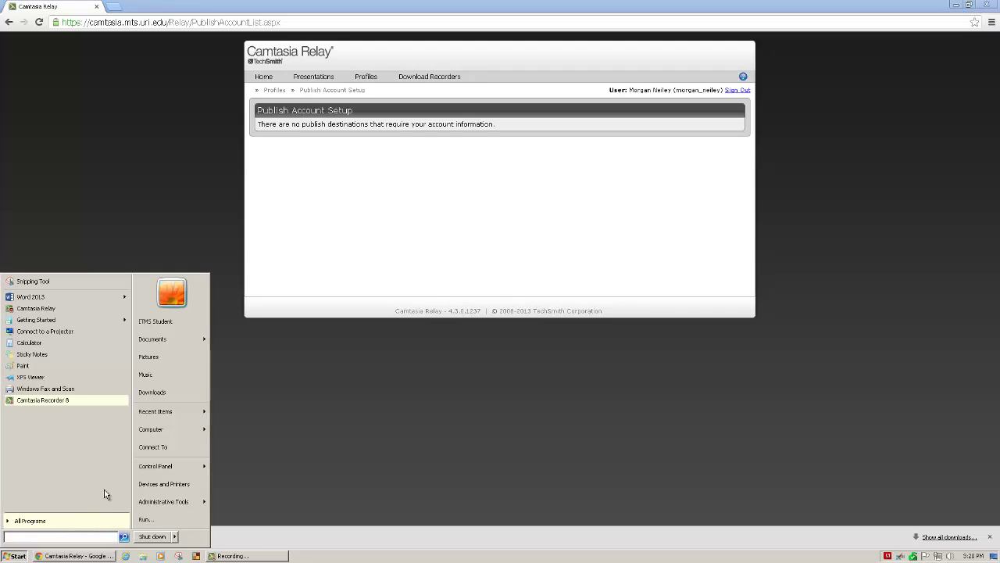
{"action": "left_click", "coordinate": [156, 393]}
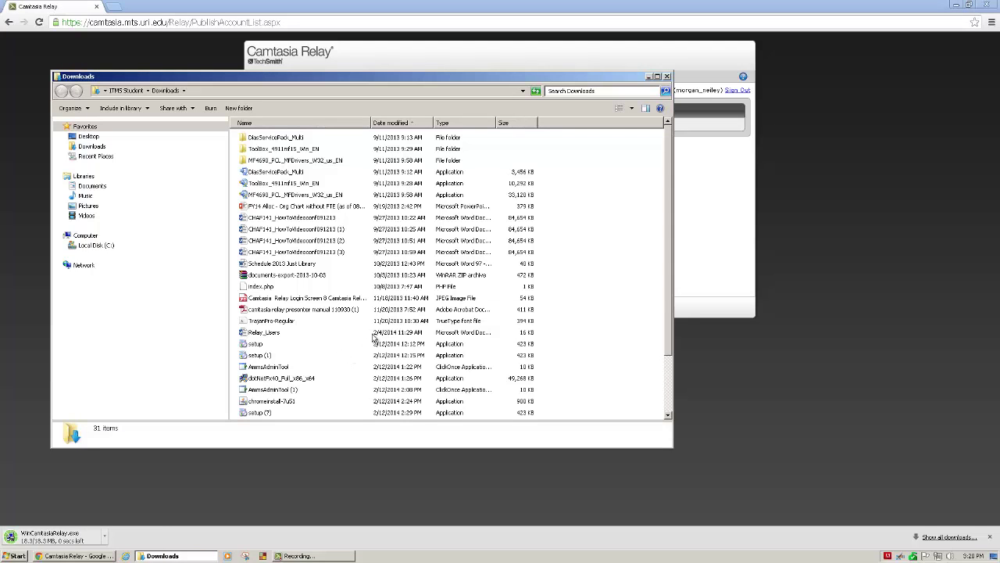
Run WinCamtasiaRelay from Downloads and complete the recorder setup wizard through Finish.
{"action": "scroll", "coordinate": [375, 336], "scroll_direction": "down", "scroll_amount": 2}
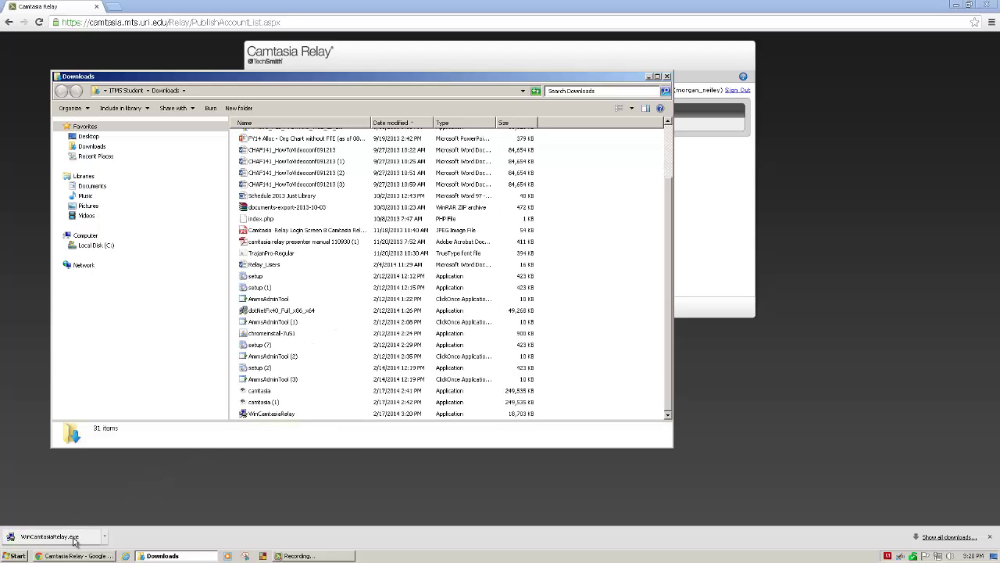
{"action": "double_click", "coordinate": [267, 415]}
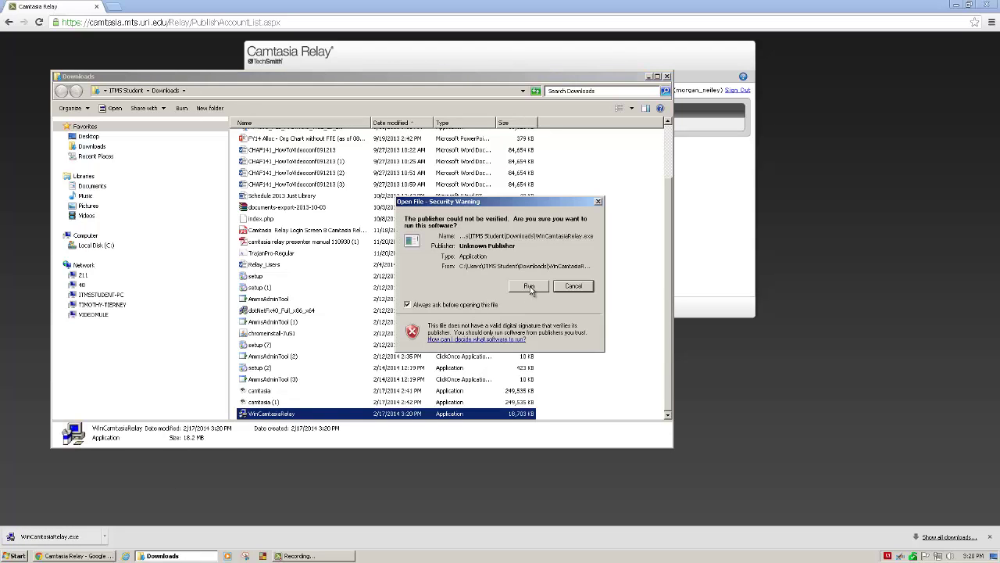
{"action": "left_click", "coordinate": [529, 287]}
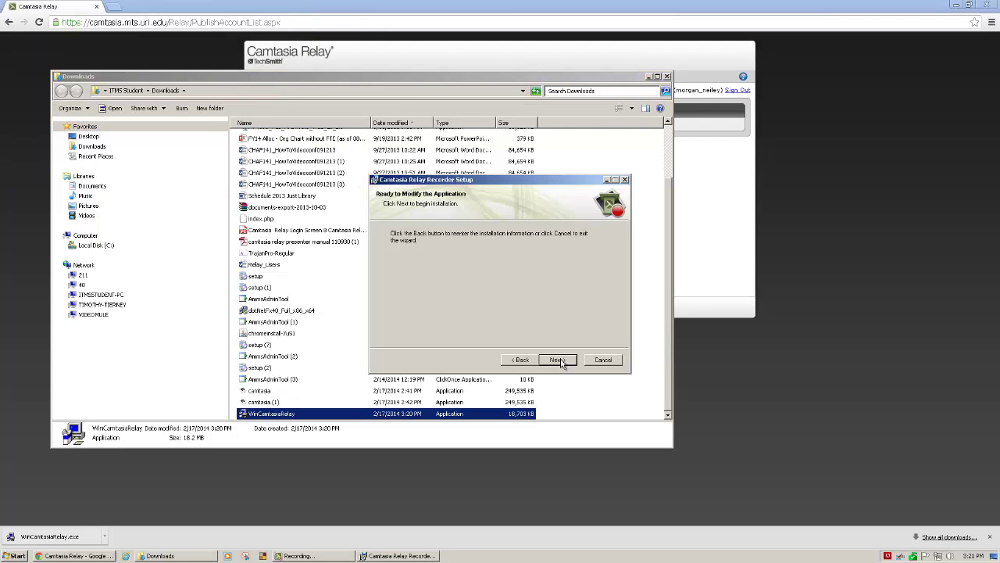
{"action": "left_click", "coordinate": [558, 361]}
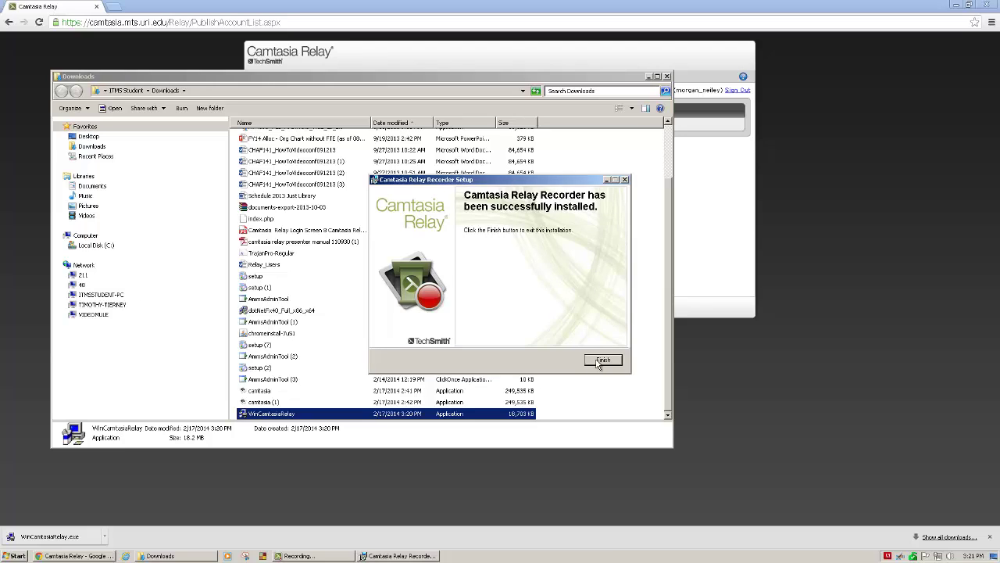
{"action": "left_click", "coordinate": [601, 361]}
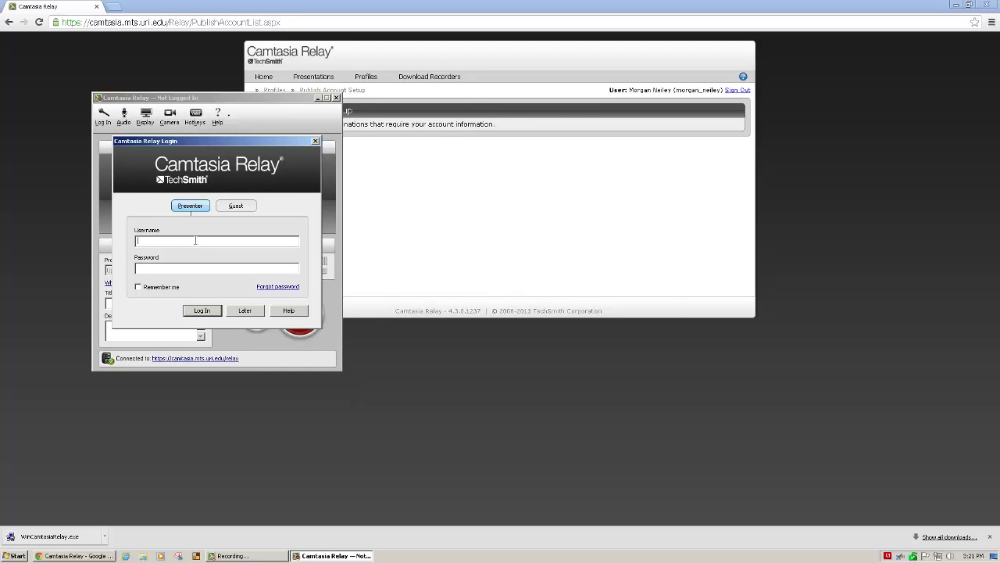
Enter the presenter's username and password in the recorder's login dialog.
{"action": "type", "text": "morgan_ne"}
{"action": "type", "text": "••"}
Log in to the recorder and minimize Chrome so the recorder sits alone on the desktop.
{"action": "left_click", "coordinate": [203, 311]}
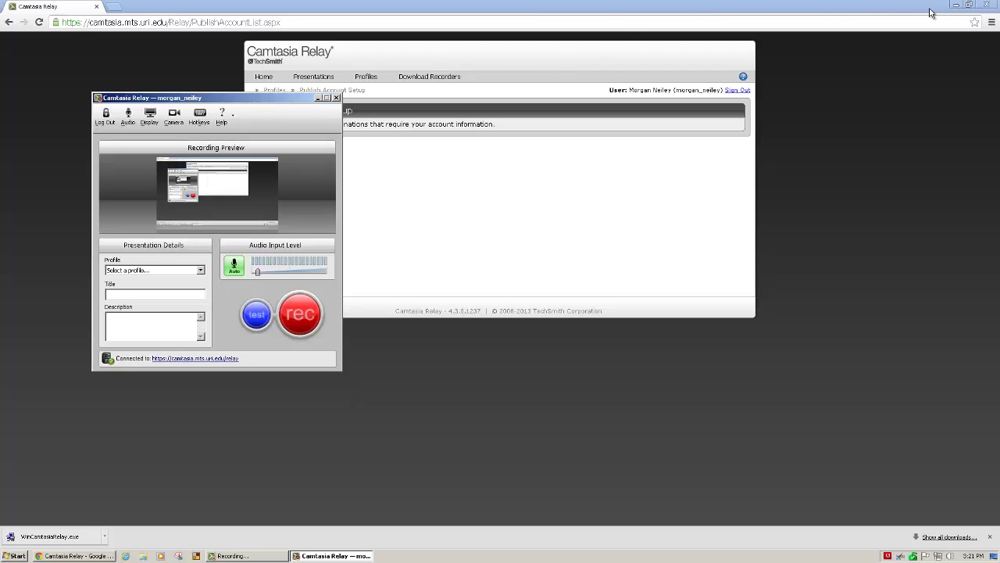
{"action": "left_click", "coordinate": [956, 5]}
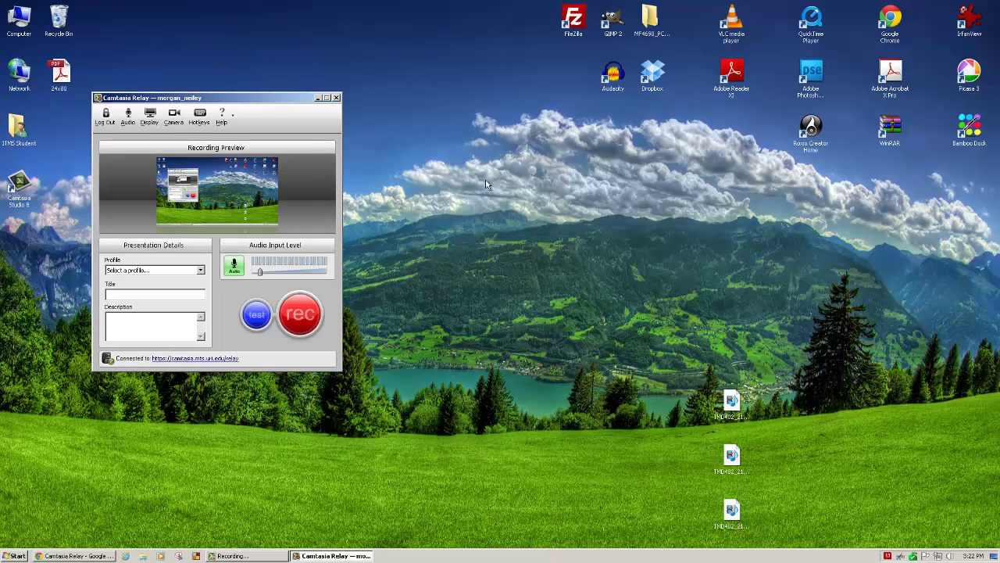
{"action": "left_click", "coordinate": [128, 119]}
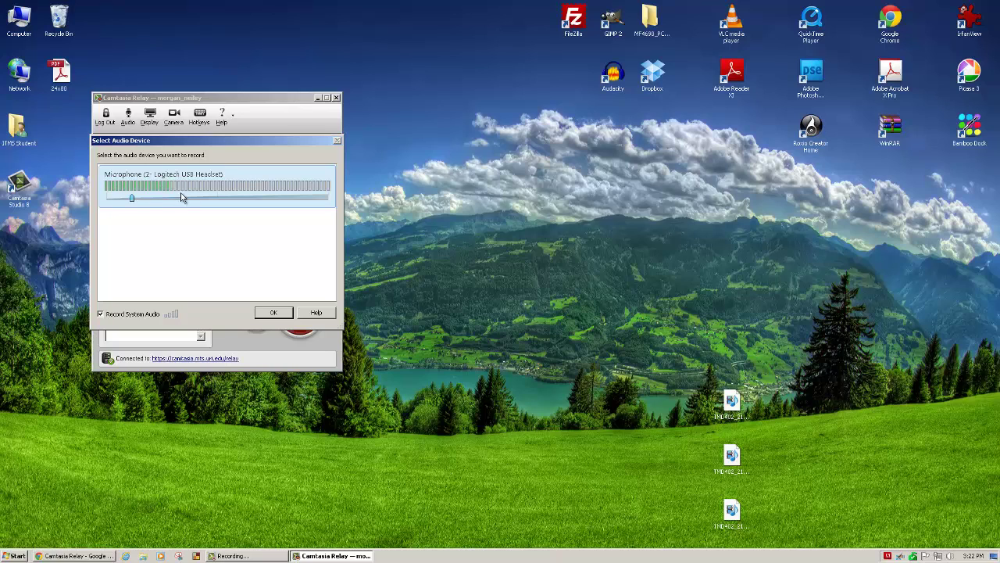
{"action": "left_click", "coordinate": [274, 313]}
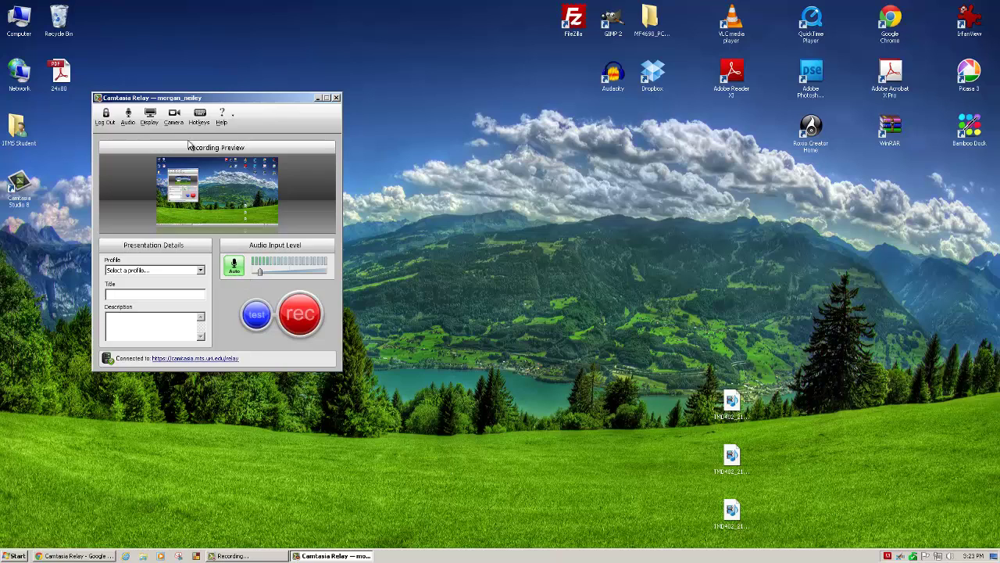
{"action": "left_click", "coordinate": [150, 119]}
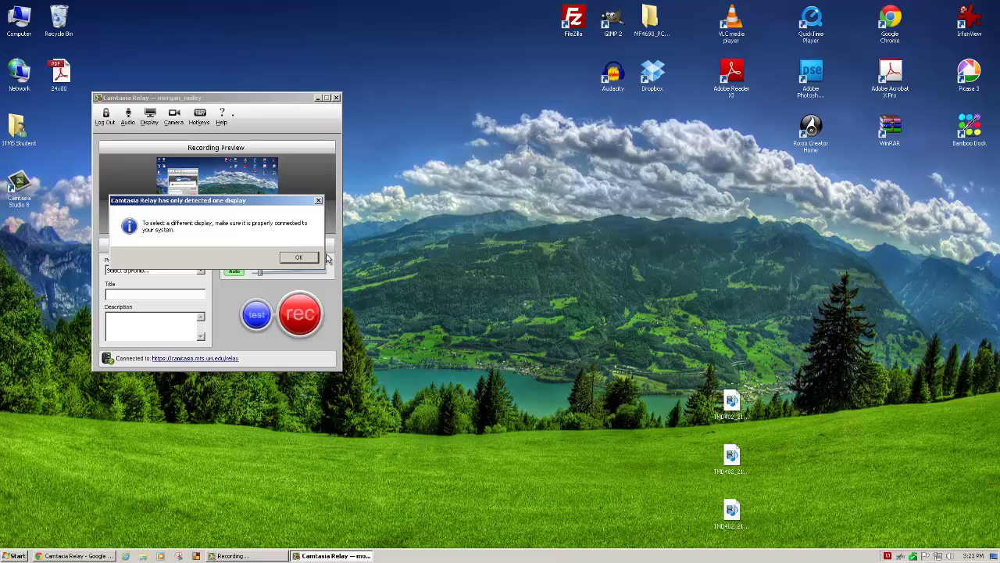
{"action": "left_click", "coordinate": [300, 258]}
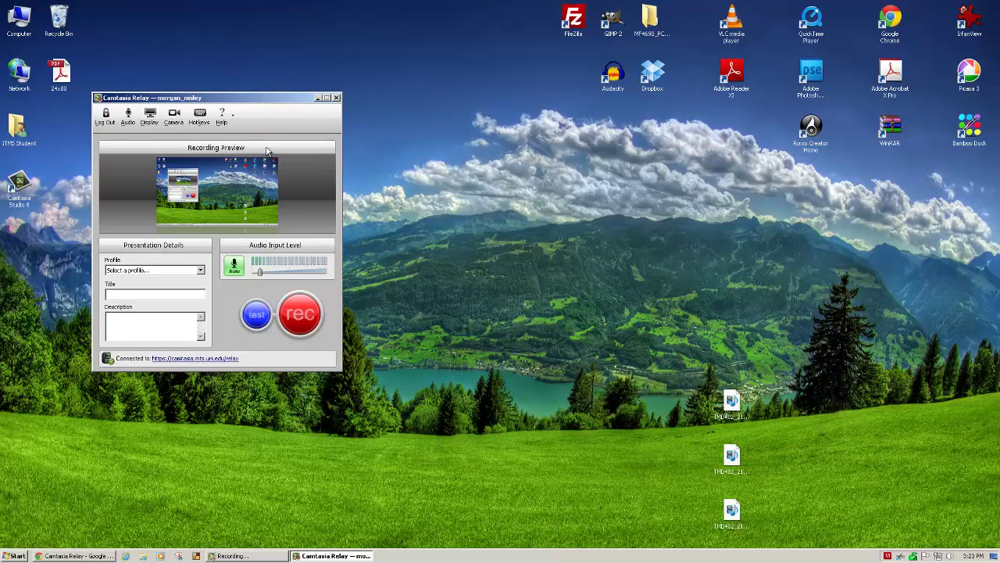
{"action": "left_click", "coordinate": [174, 118]}
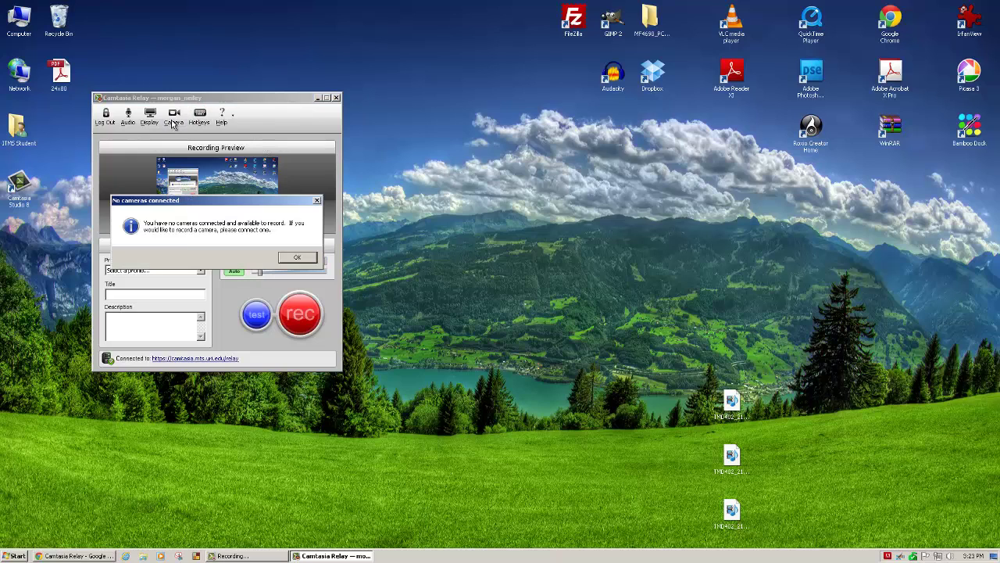
{"action": "left_click", "coordinate": [292, 259]}
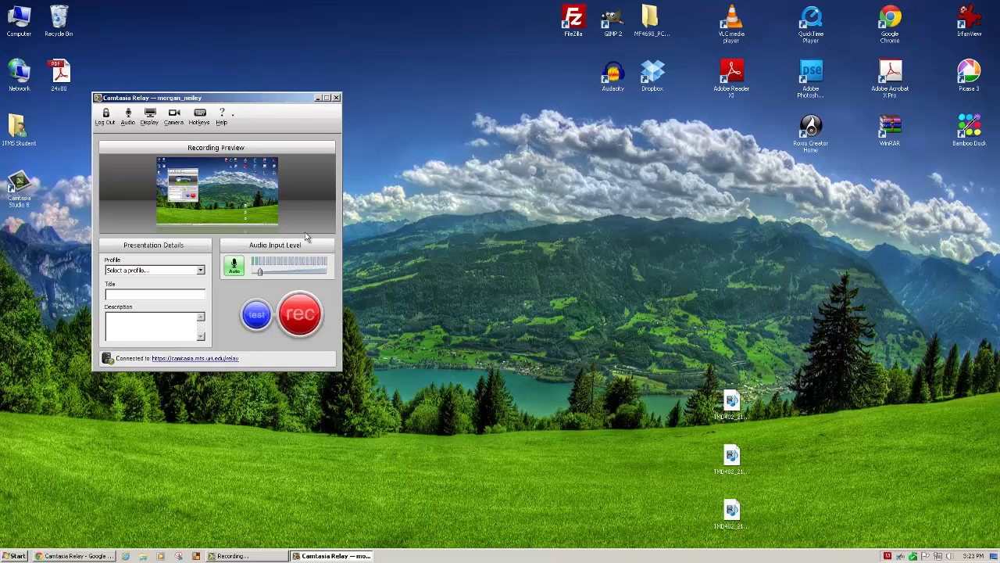
Review the Assign Hotkeys settings without changes, then expand the recorder's Profile dropdown.
{"action": "left_click", "coordinate": [200, 119]}
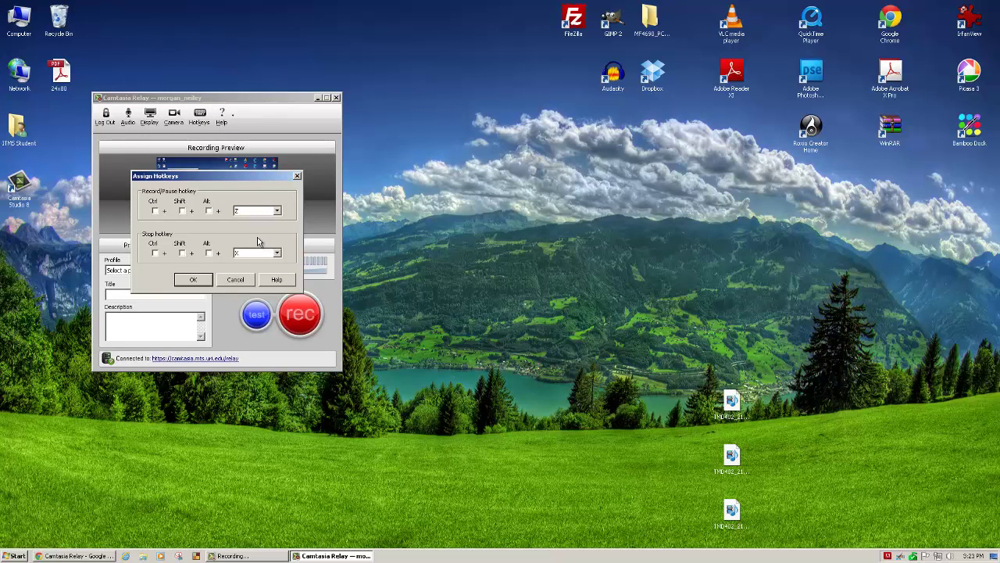
{"action": "left_click", "coordinate": [207, 283]}
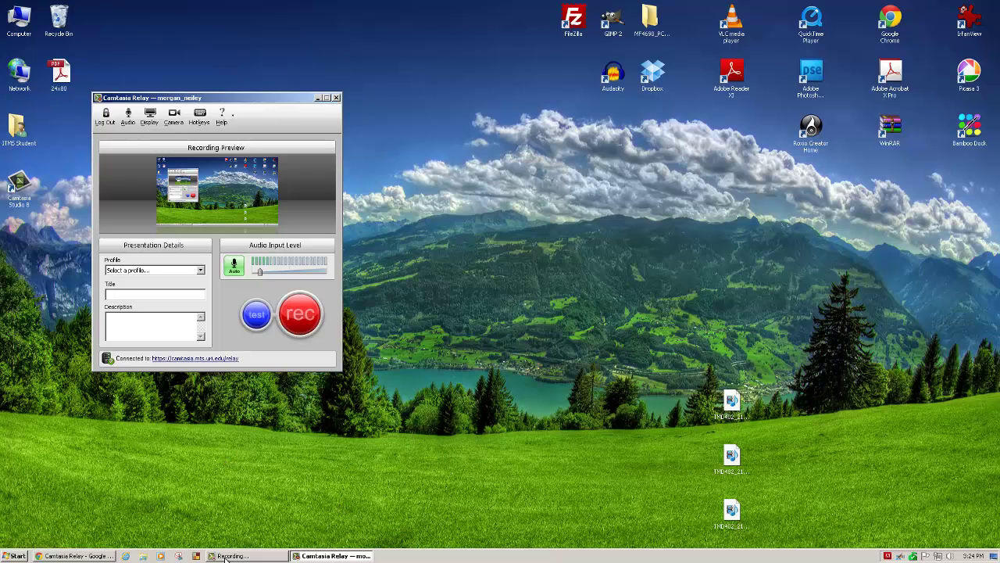
{"action": "mouse_move", "coordinate": [96, 556]}
{"action": "left_click", "coordinate": [200, 270]}
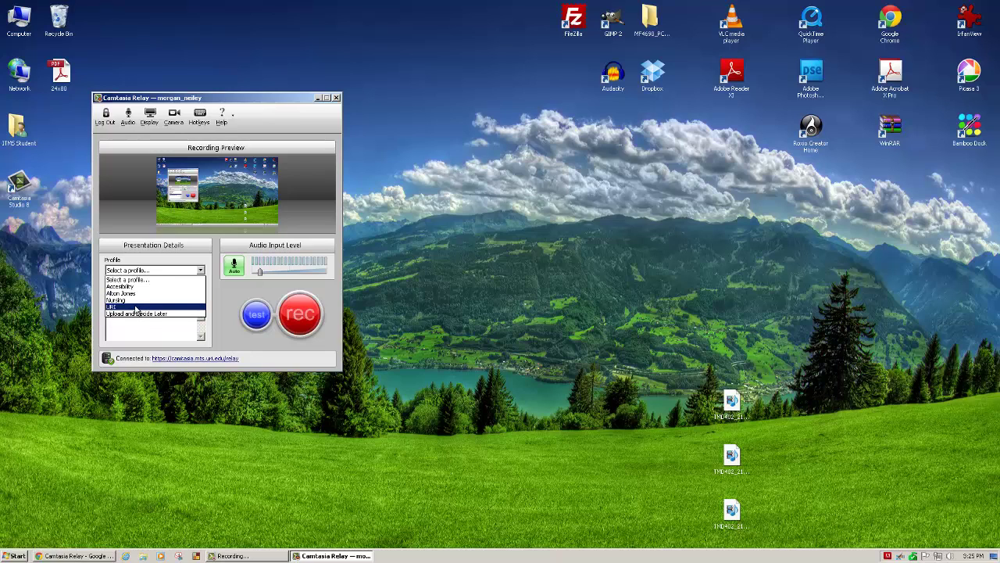
Choose the URI profile, title 'Camtasia Relay Training', and describe it as 'Tour of recorder, Log in, Download'.
{"action": "left_click", "coordinate": [137, 307]}
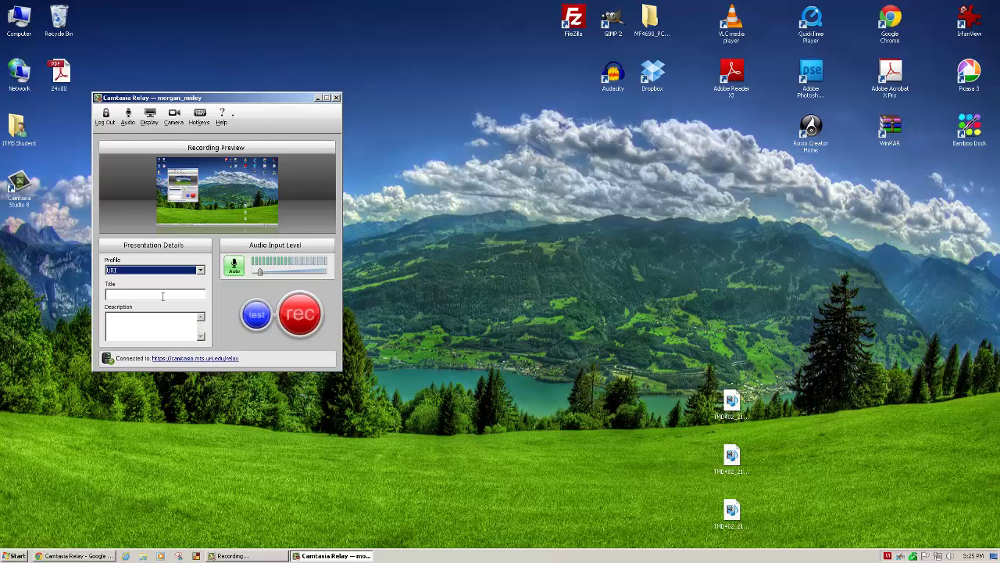
{"action": "left_click", "coordinate": [151, 293]}
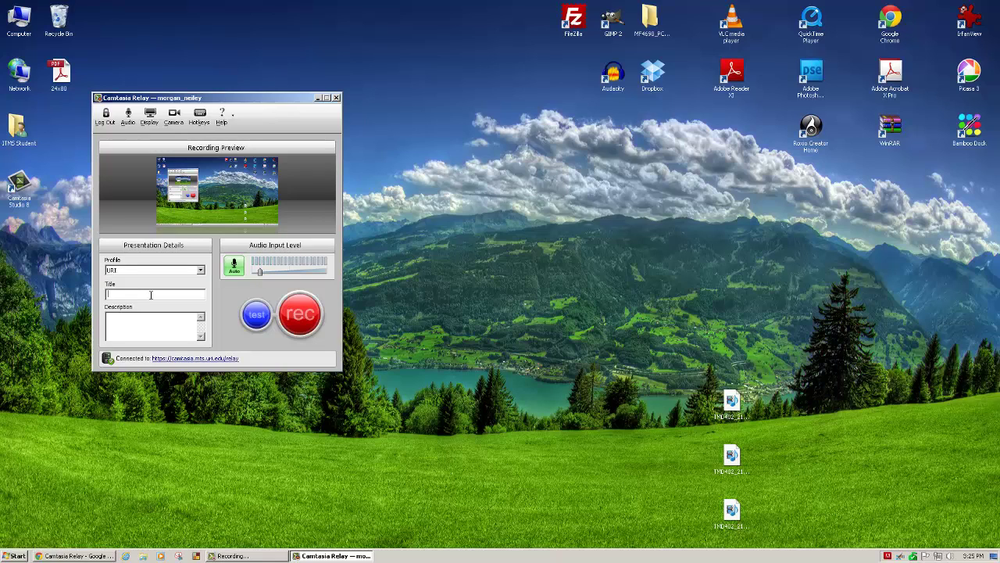
{"action": "type", "text": "Camtasia Relay"}
{"action": "type", "text": " Training"}
{"action": "type", "text": "Tour of recorder, Log in, Download"}
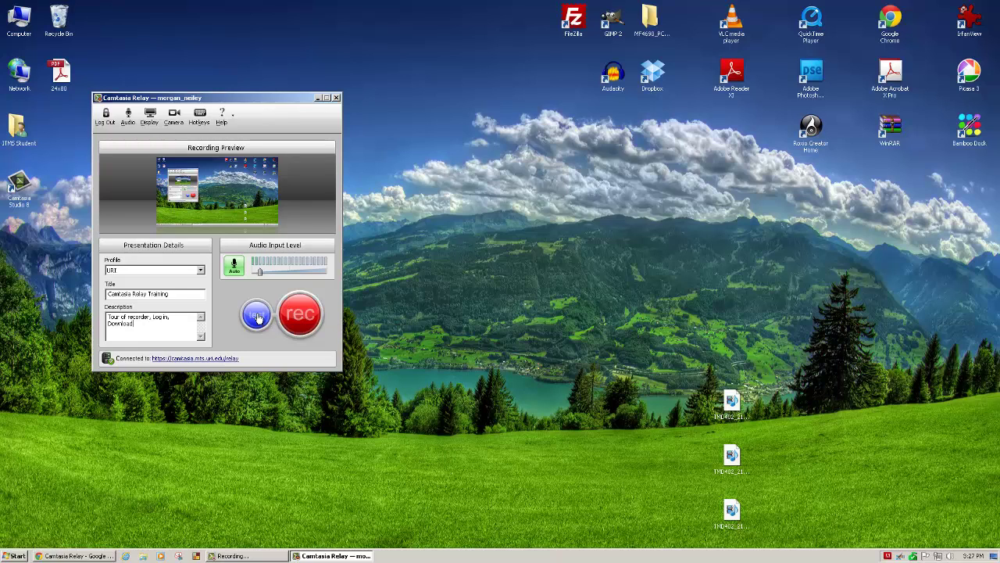
Make a quick test recording, stop it, and close its review without saving.
{"action": "left_click", "coordinate": [257, 314]}
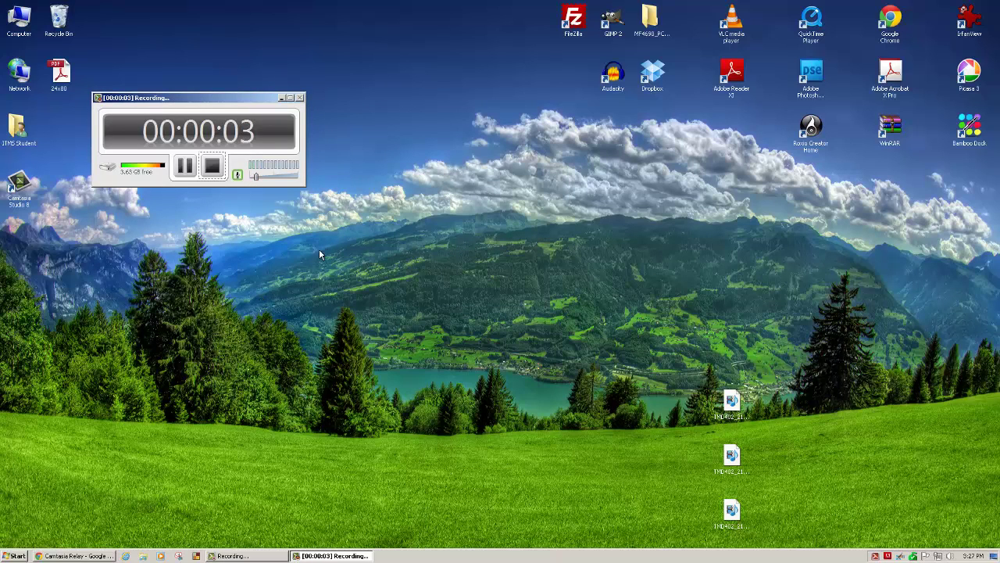
{"action": "left_click", "coordinate": [215, 169]}
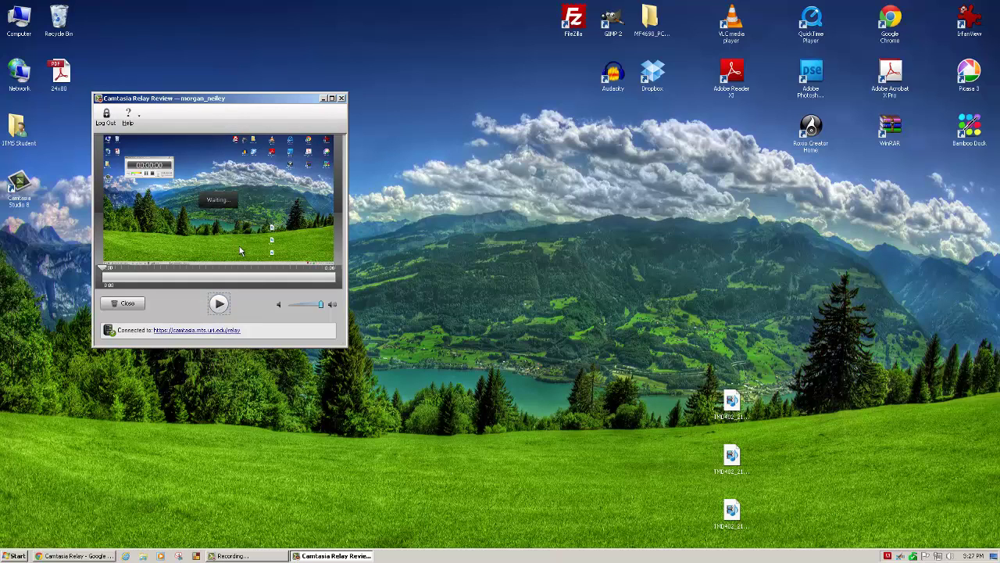
{"action": "left_click", "coordinate": [128, 306]}
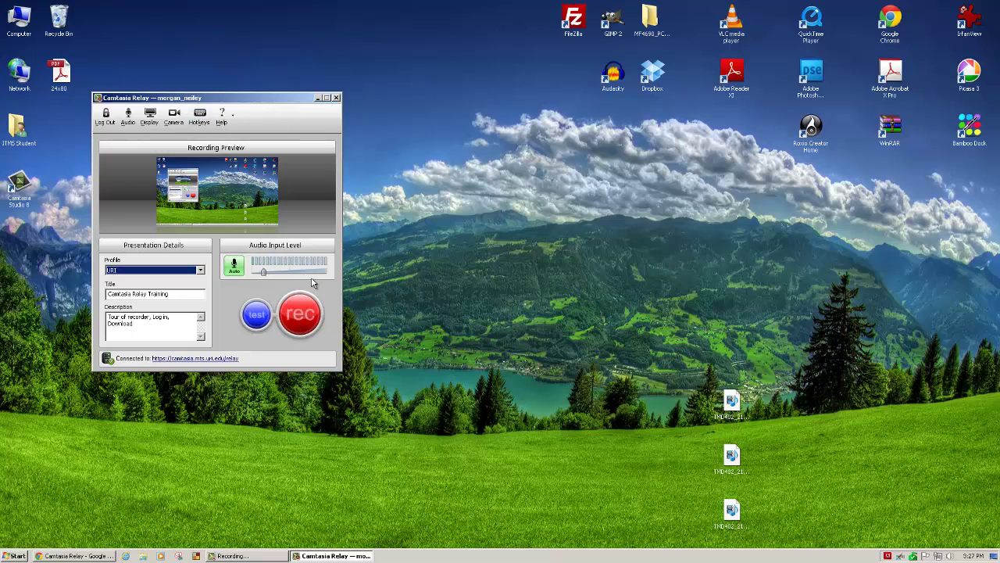
Record a short presentation and stop it from the restored recording timer window.
{"action": "left_click", "coordinate": [315, 314]}
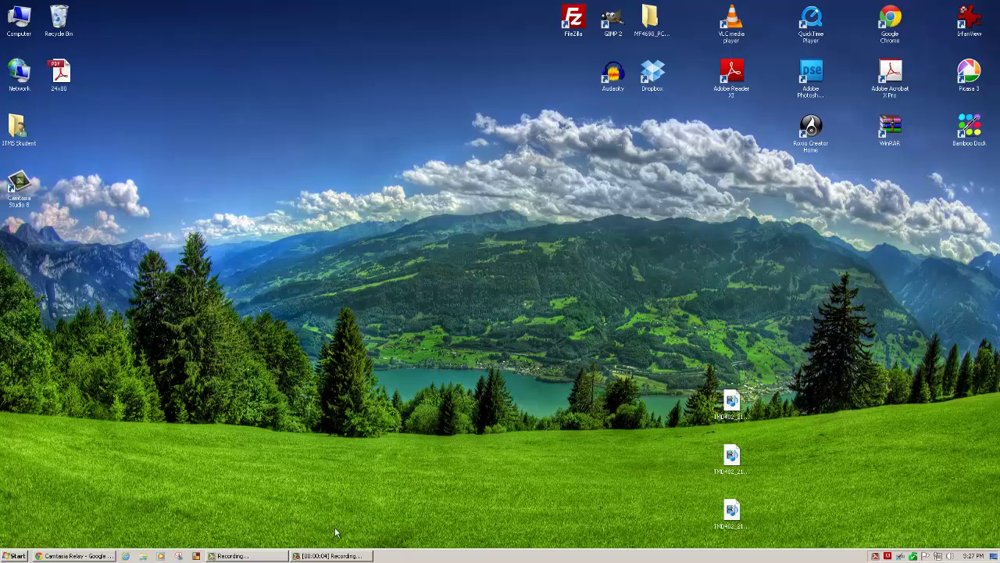
{"action": "mouse_move", "coordinate": [325, 558]}
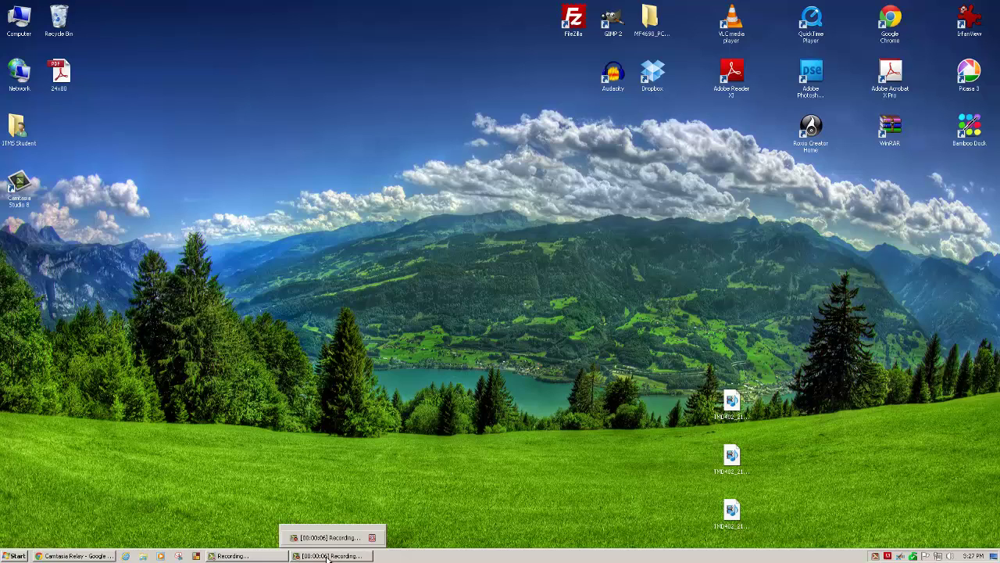
{"action": "left_click", "coordinate": [327, 555]}
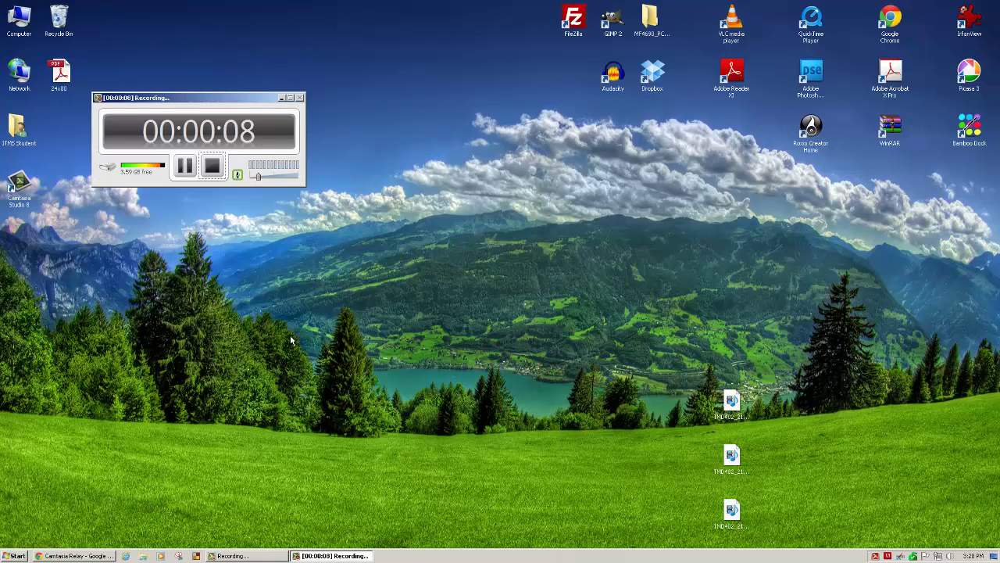
{"action": "left_click", "coordinate": [214, 167]}
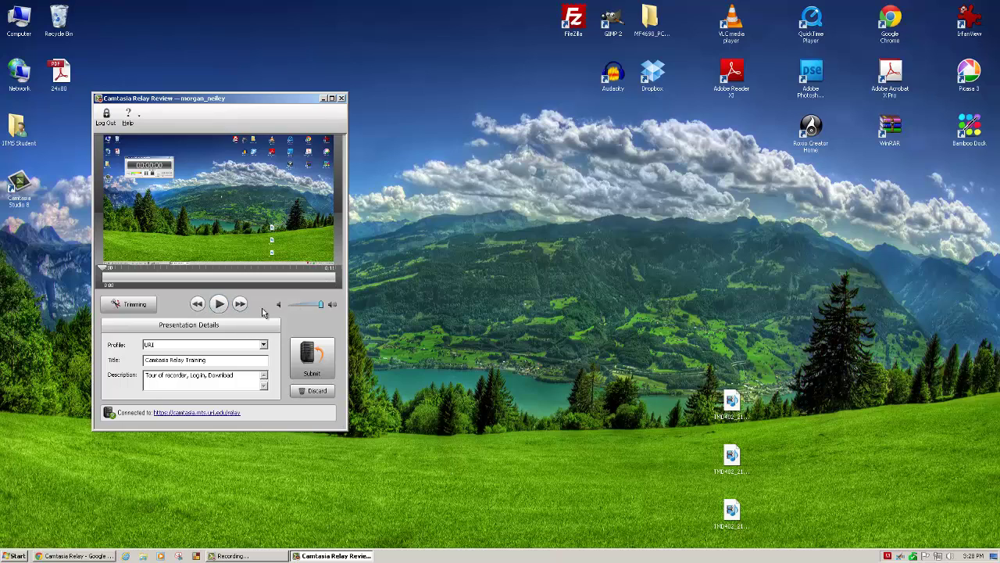
Submit the presentation for upload and acknowledge the Presentation Complete notice.
{"action": "left_click", "coordinate": [306, 358]}
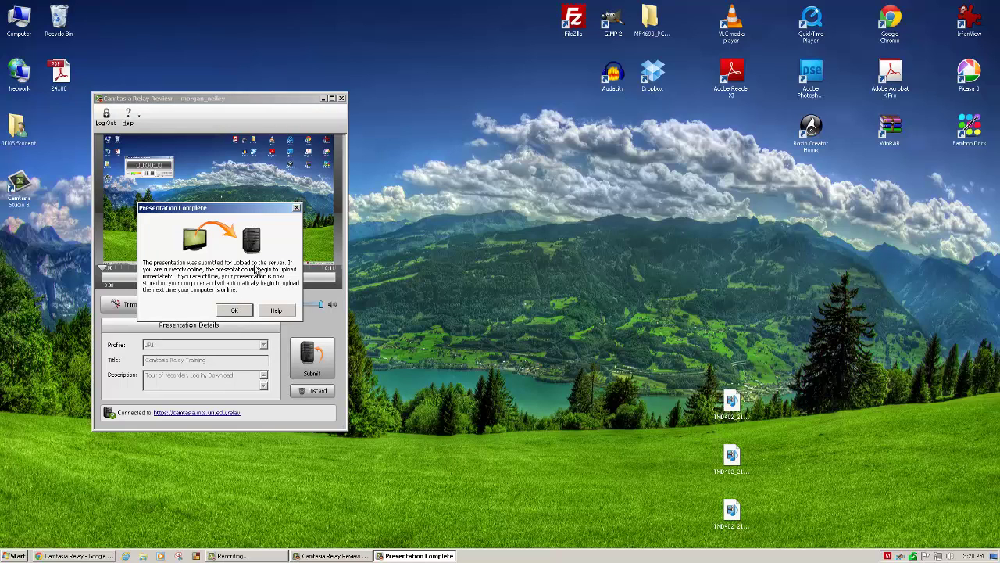
{"action": "left_click", "coordinate": [234, 311]}
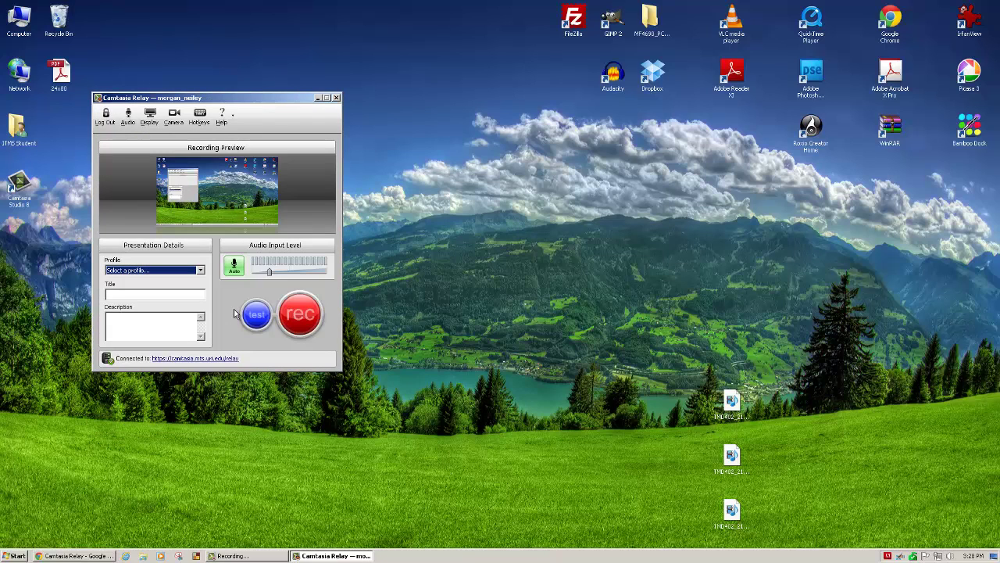
{"action": "left_click", "coordinate": [102, 556]}
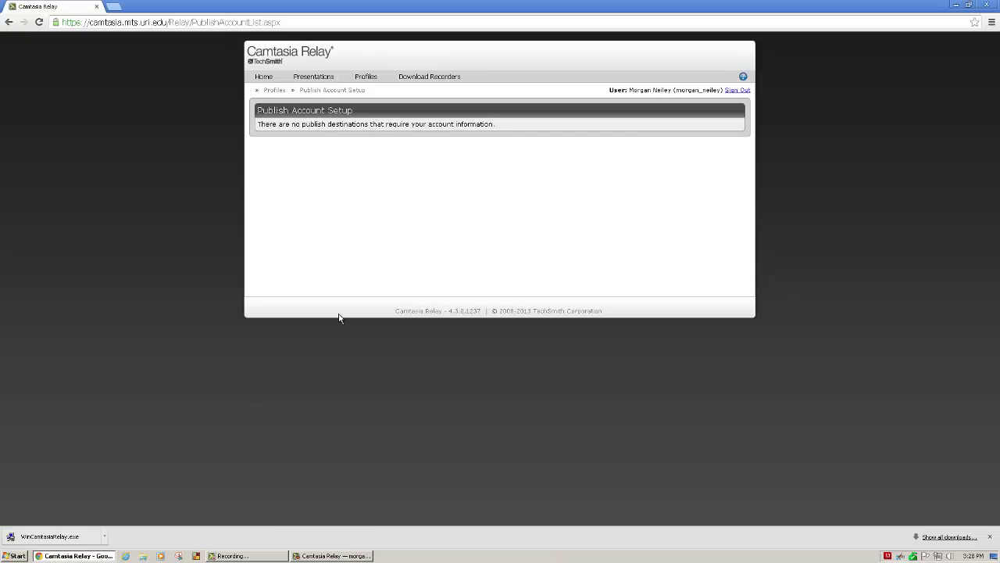
Reload the portal's Presentations page to see Camtasia Relay Training uploading at 29%.
{"action": "left_click", "coordinate": [924, 24]}
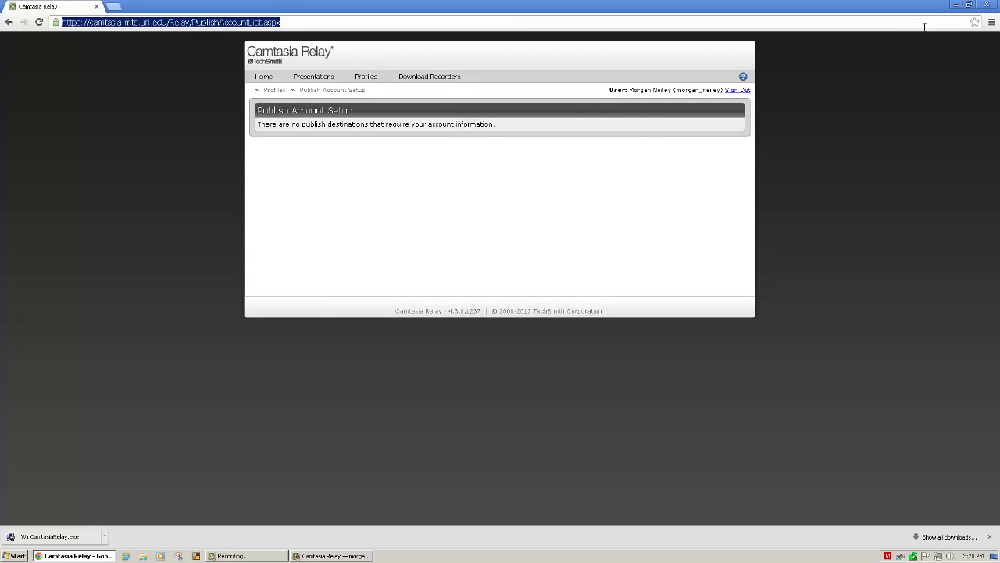
{"action": "left_click", "coordinate": [313, 75]}
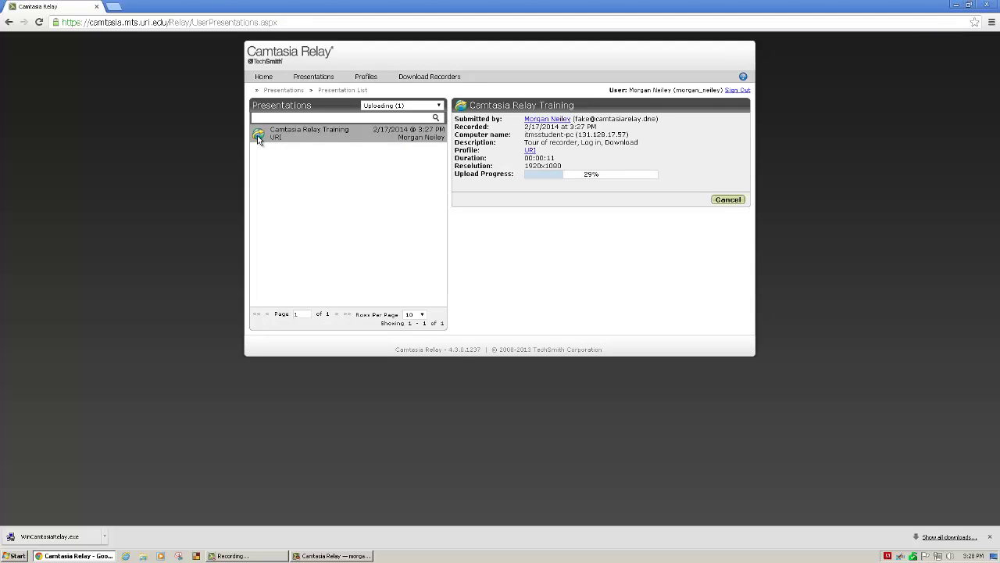
{"action": "mouse_move", "coordinate": [258, 139]}
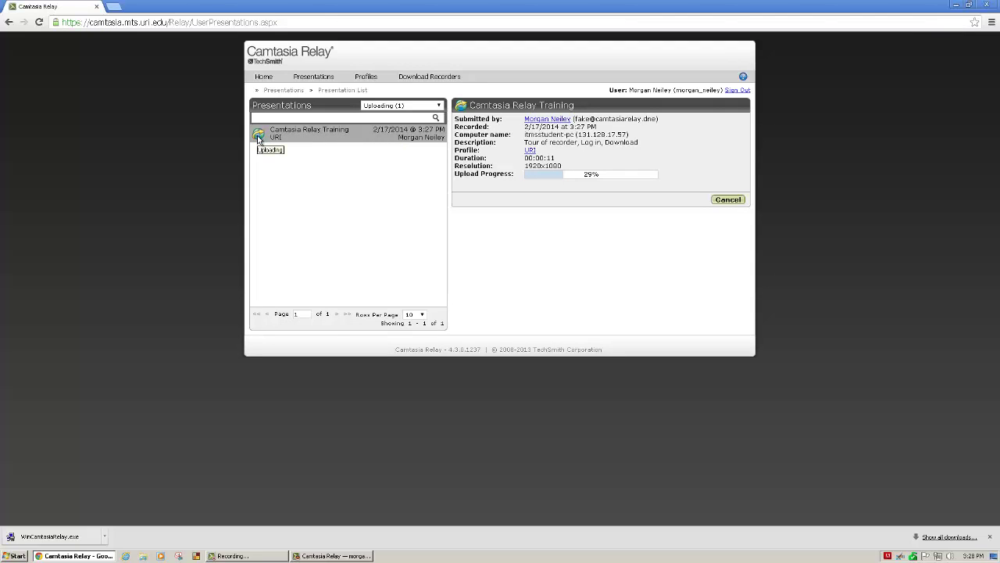